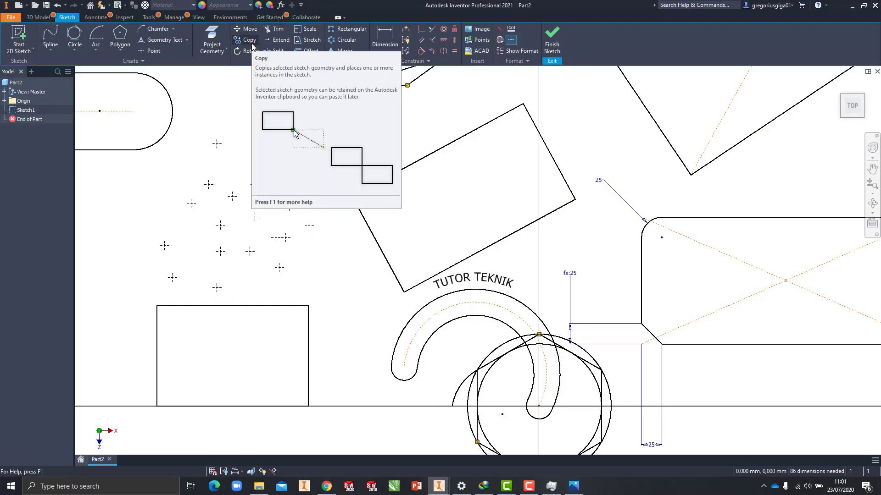
scroll(342, 270, "down", 3)
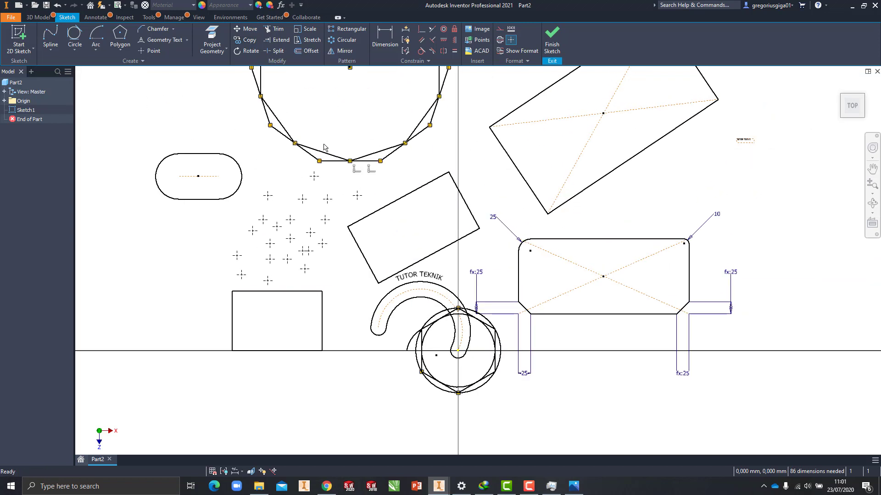
middle_click_drag(513, 141, 464, 162)
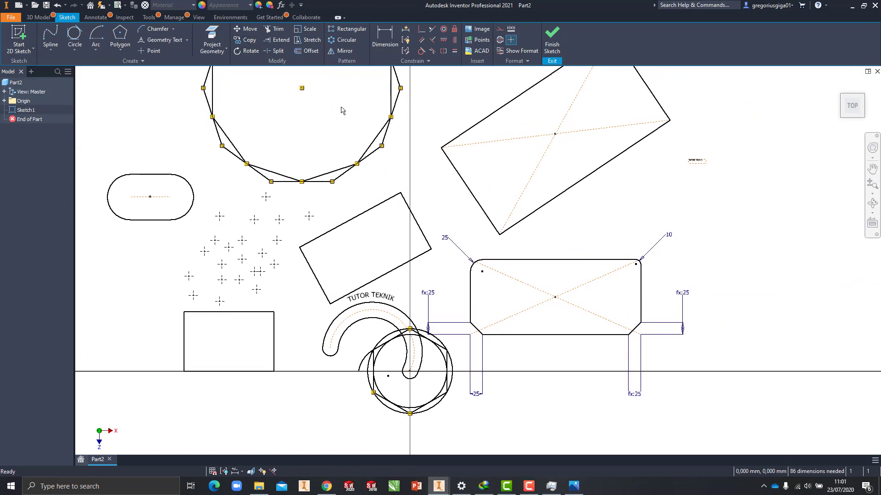
left_click(247, 40)
left_click(202, 74)
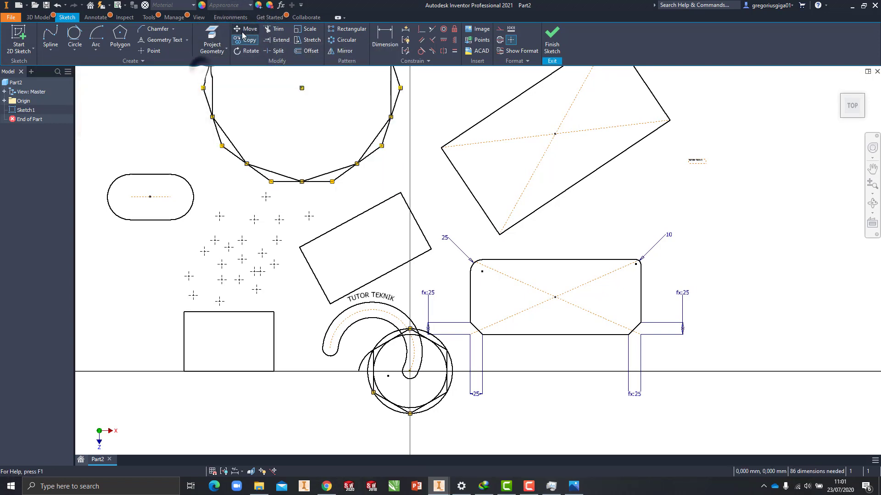
left_click(241, 31)
left_click(200, 73)
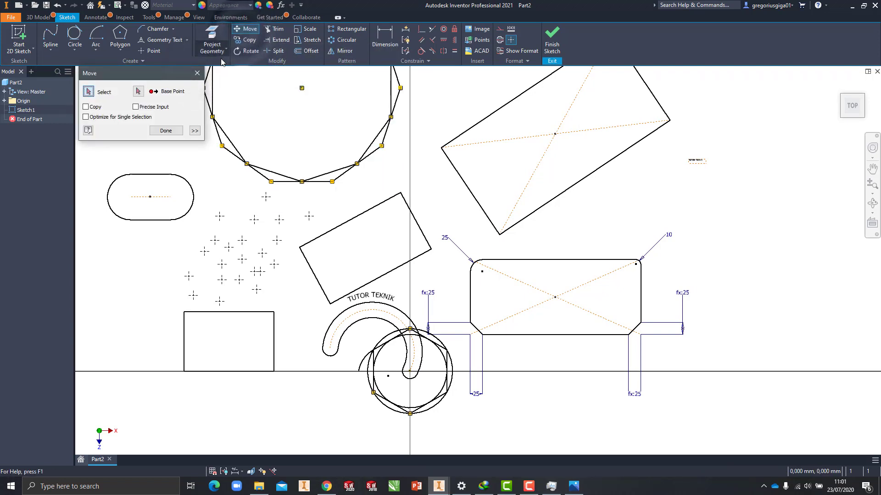
left_click(239, 30)
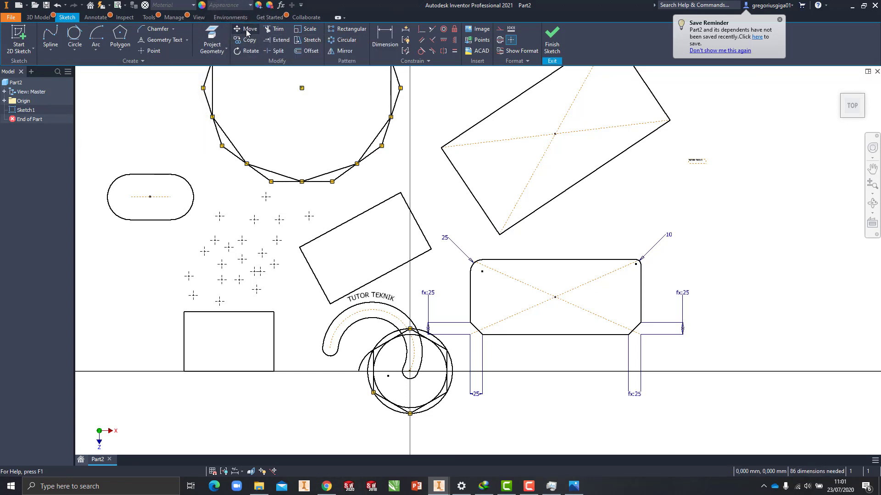
left_click(241, 30)
scroll(171, 171, "down", 3)
middle_click_drag(171, 172, 367, 173)
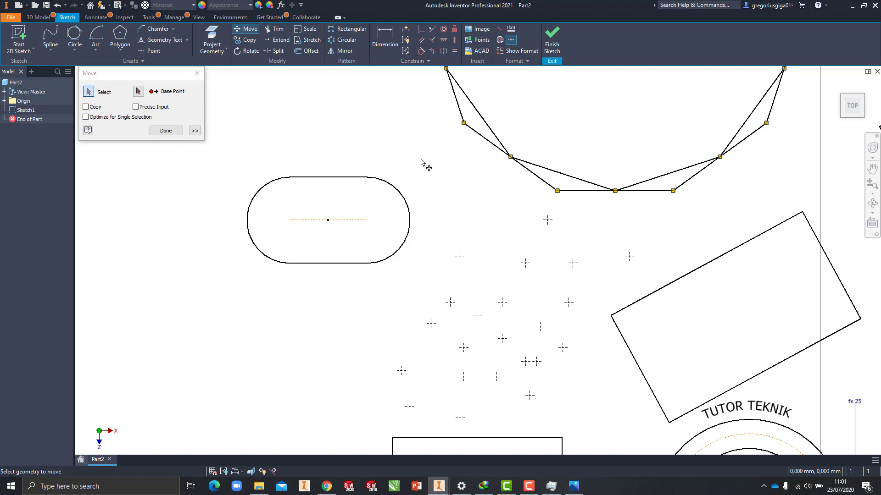
left_click_drag(427, 154, 232, 293)
key("Escape")
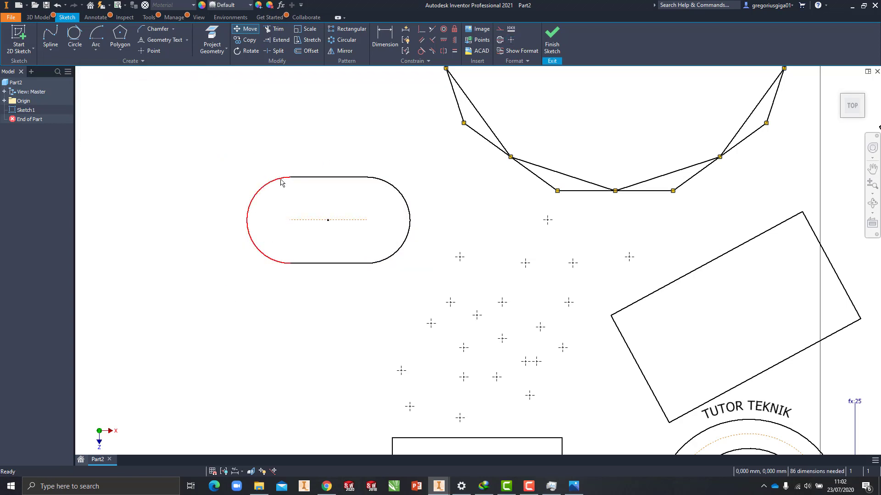
left_click(250, 29)
left_click(270, 183)
left_click(304, 177)
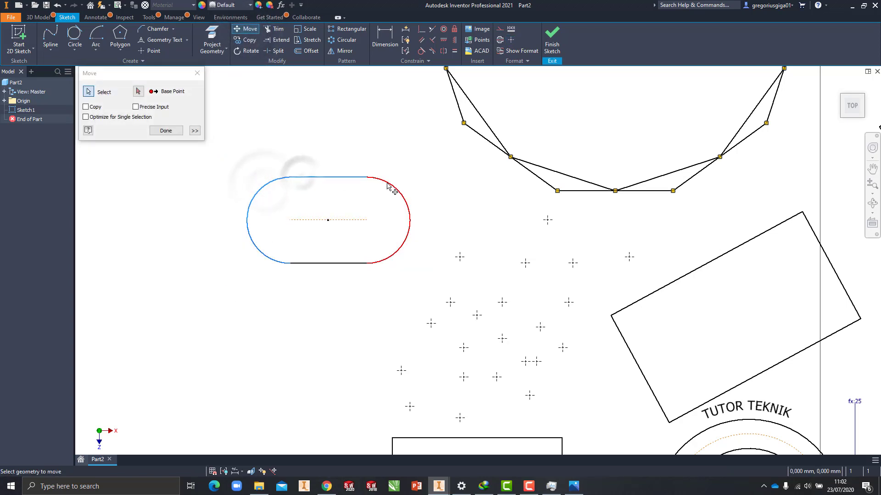
left_click(385, 181)
left_click(361, 264)
key("Escape")
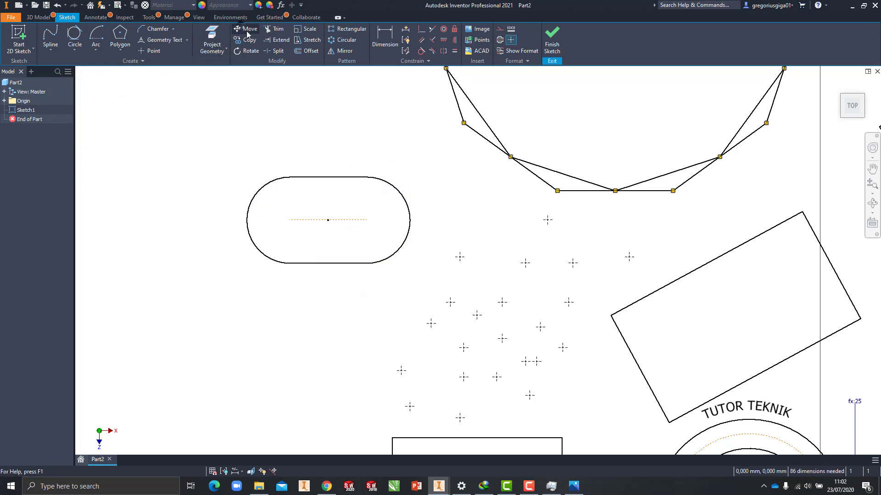
Step: Move the entire slot by its centre point onto the uppermost corner of the small tilted rectangle
left_click(249, 29)
left_click_drag(422, 159, 232, 285)
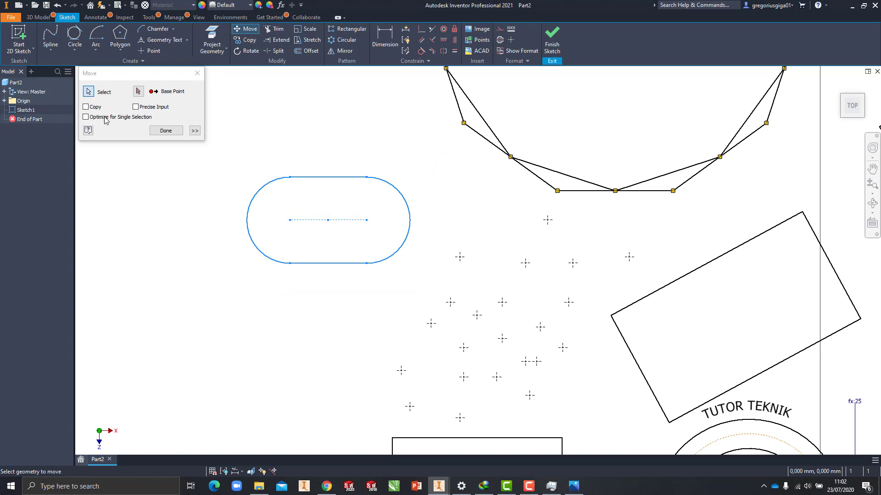
left_click(138, 91)
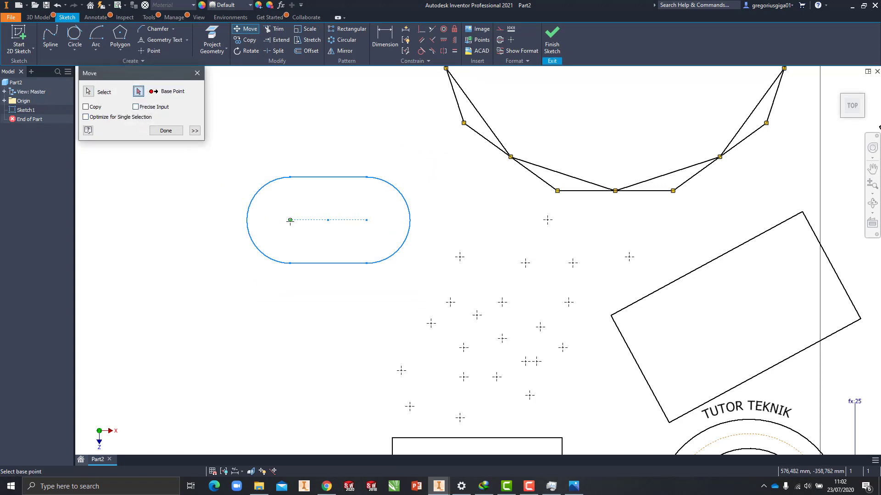
left_click(328, 220)
scroll(328, 220, "down", 5)
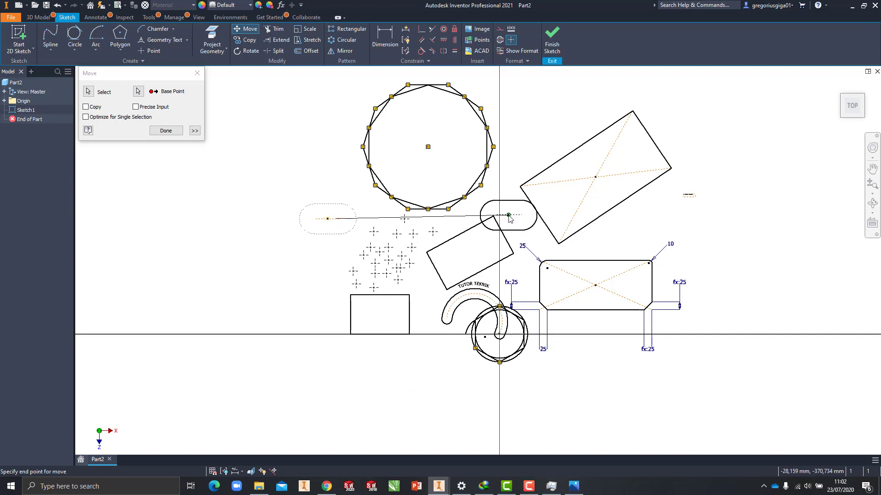
scroll(505, 216, "up", 7)
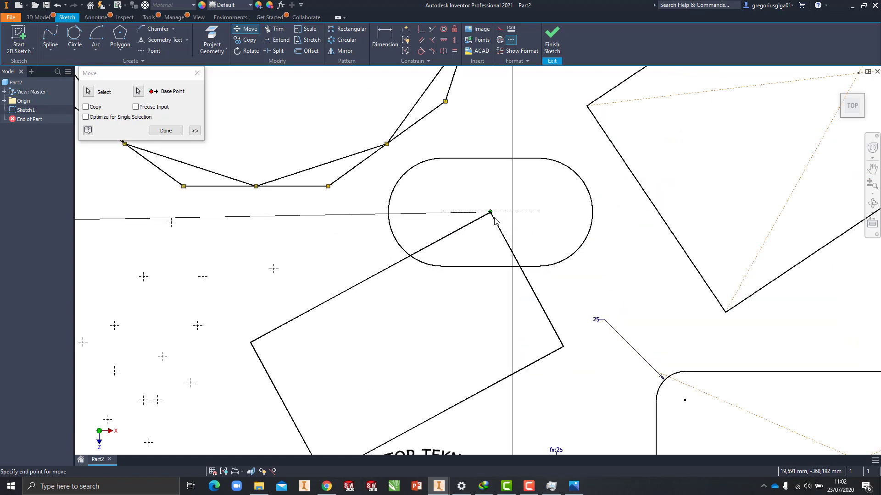
left_click(487, 209)
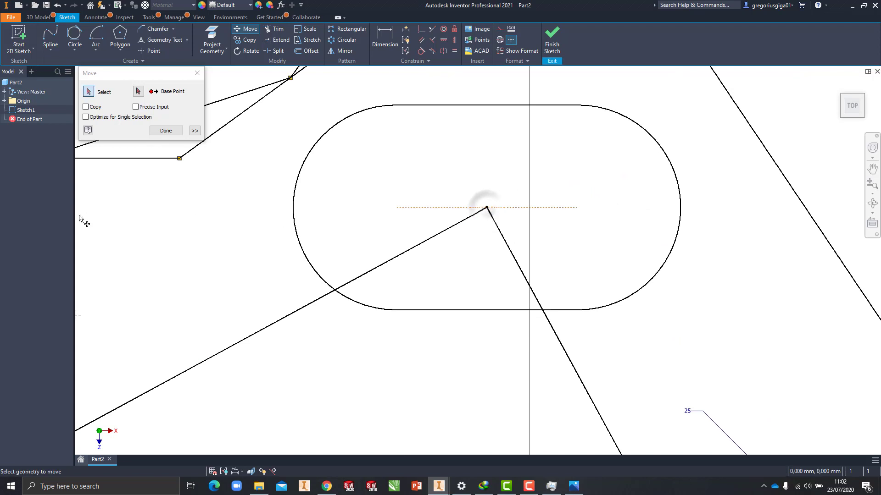
scroll(482, 206, "down", 6)
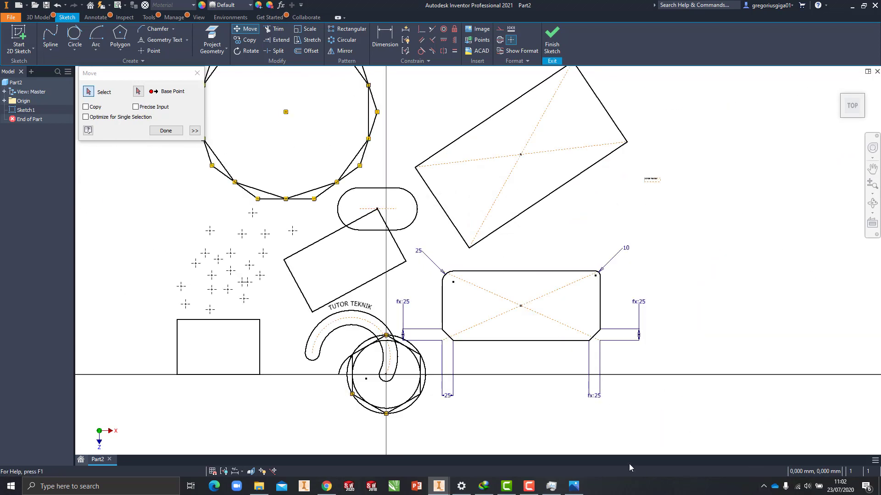
left_click(166, 131)
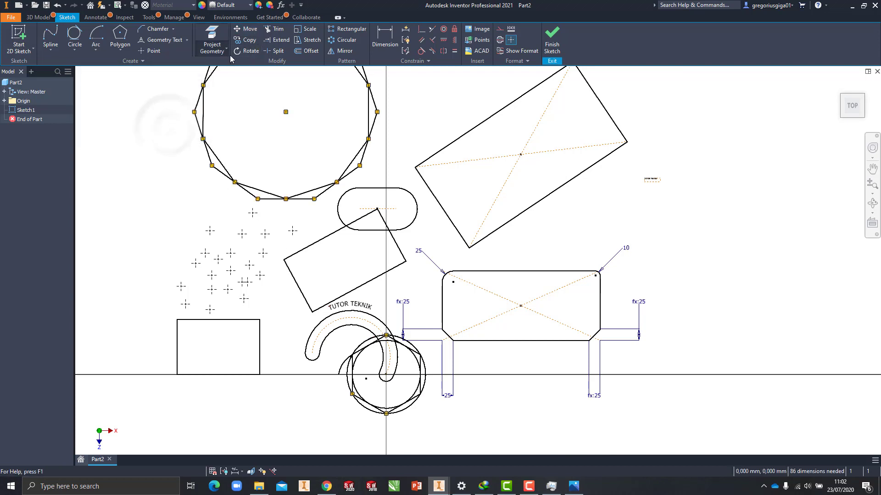
Step: Rotate the large tilted rectangle with diagonal construction lines by 180 degrees about its centre point
middle_click_drag(414, 111, 412, 167)
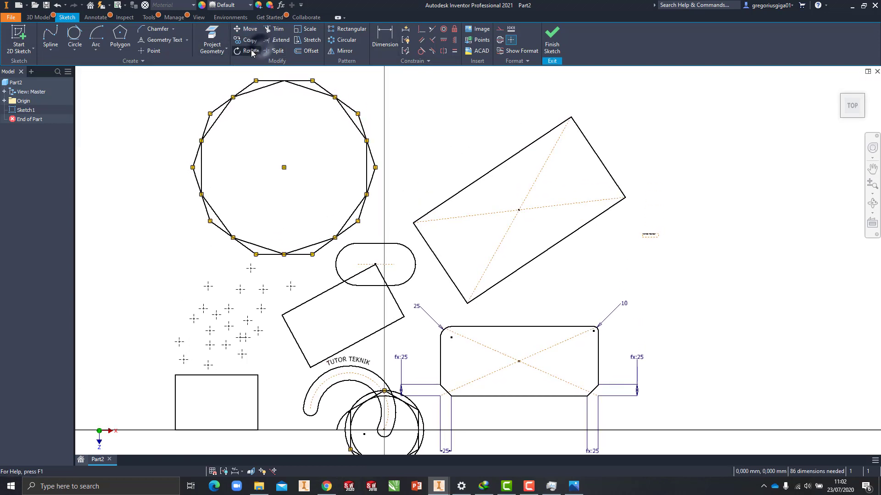
left_click(254, 51)
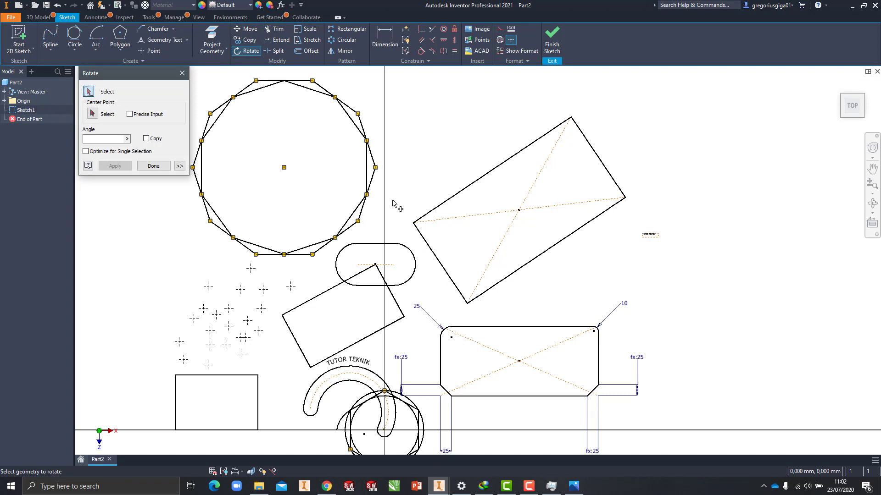
middle_click_drag(409, 199, 415, 200)
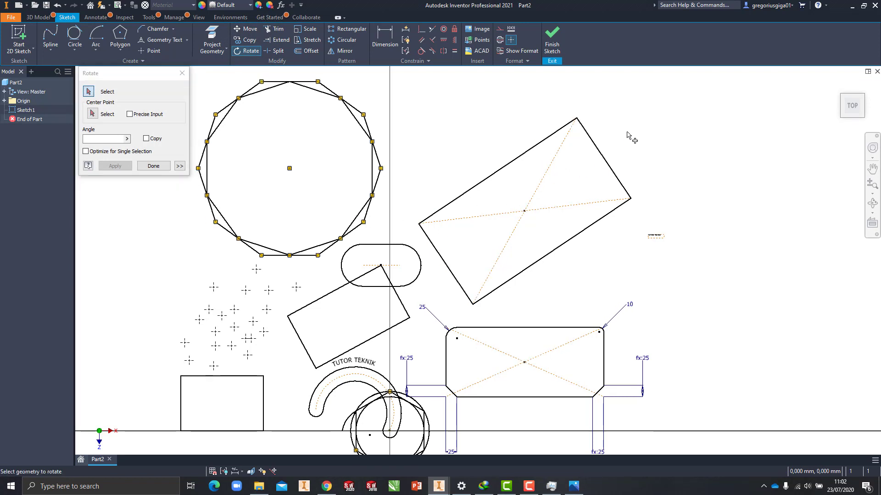
left_click_drag(632, 112, 430, 293)
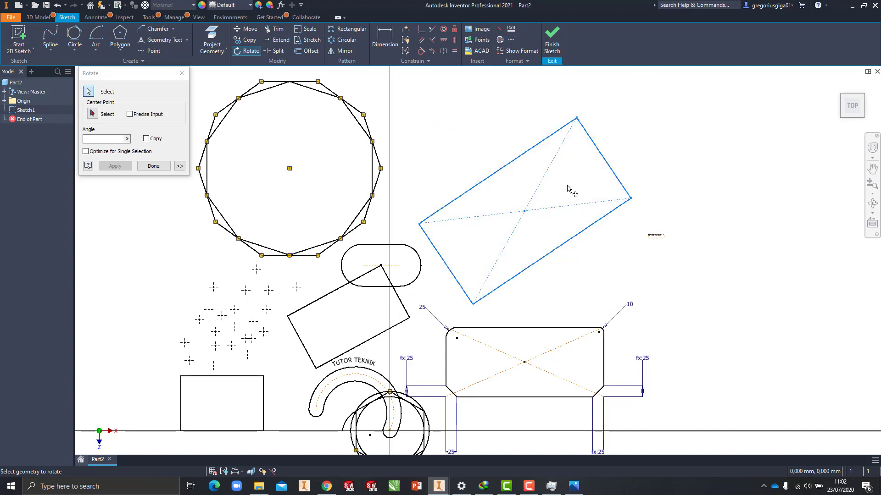
left_click(92, 115)
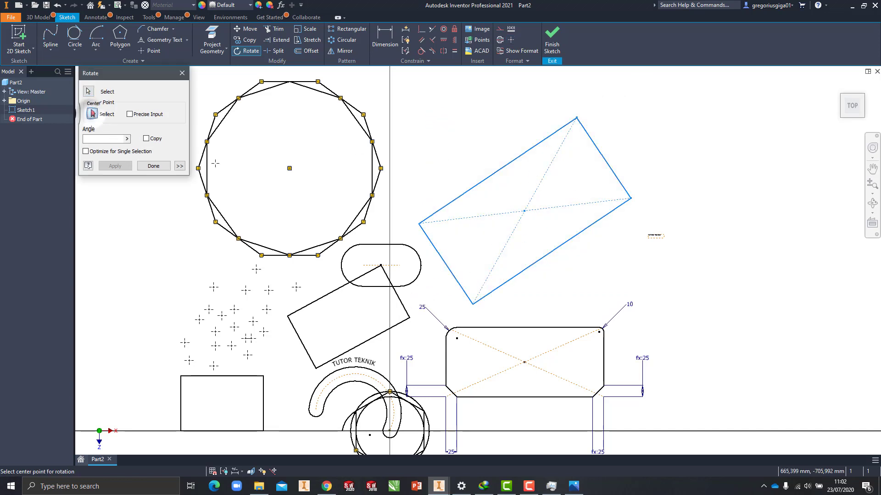
left_click(524, 211)
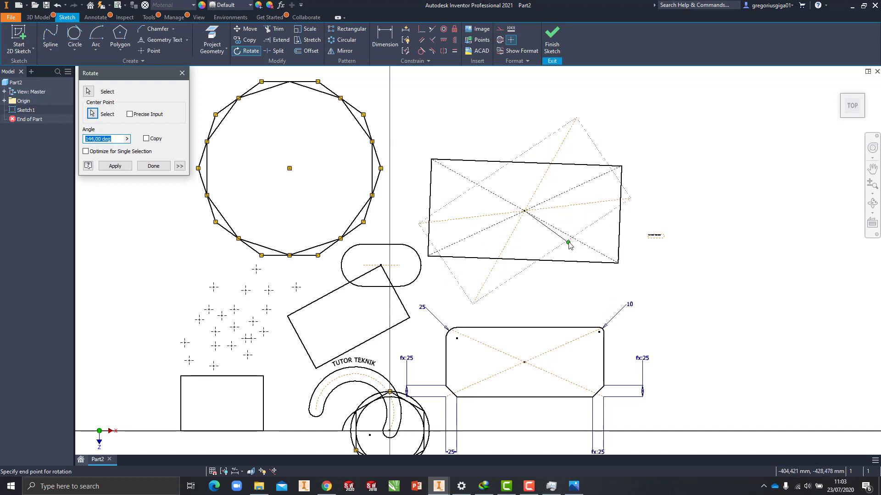
left_click(569, 245)
type("180")
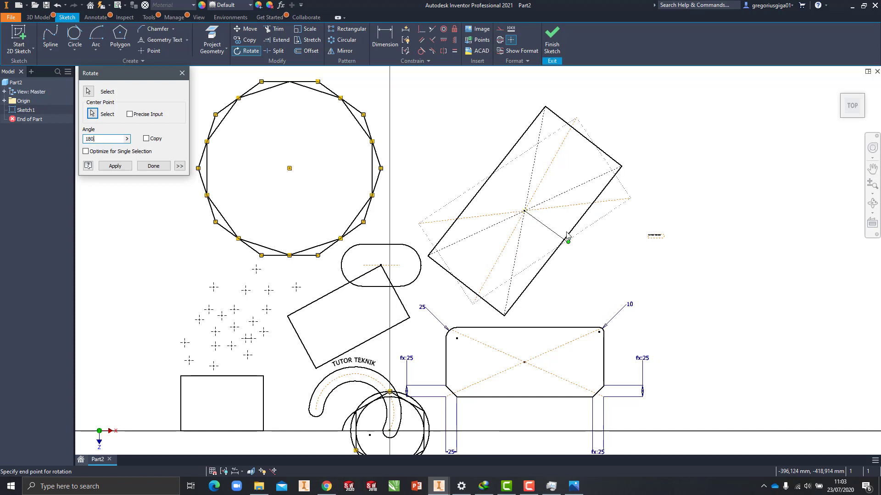
key("Return")
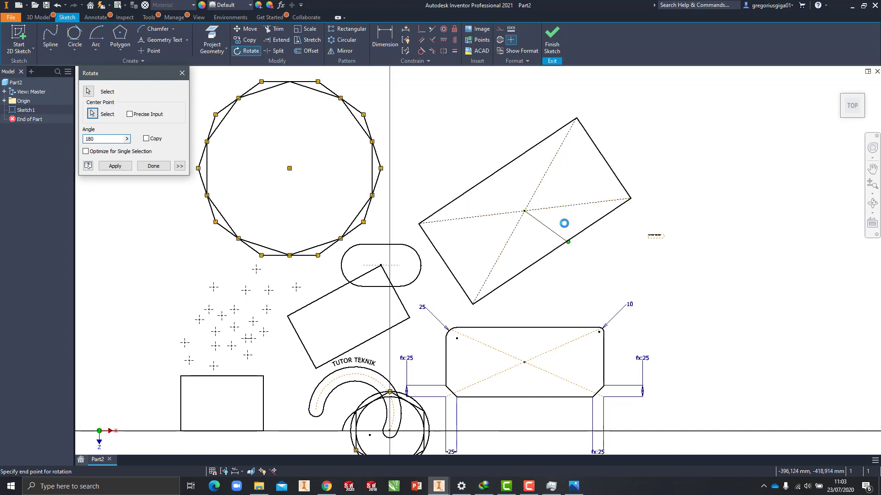
key("Escape")
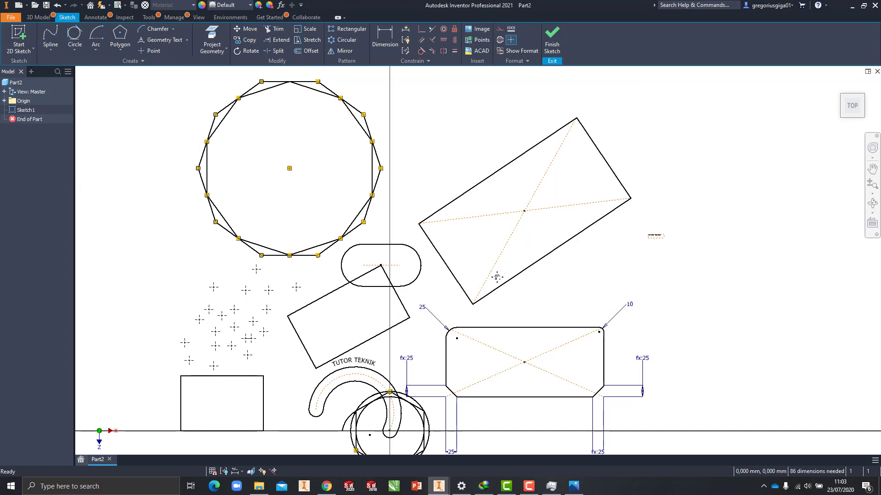
Step: Trim the portion of the small tilted rectangle's long upper edge lying inside the slot, and undo that trim
scroll(367, 192, "up", 2)
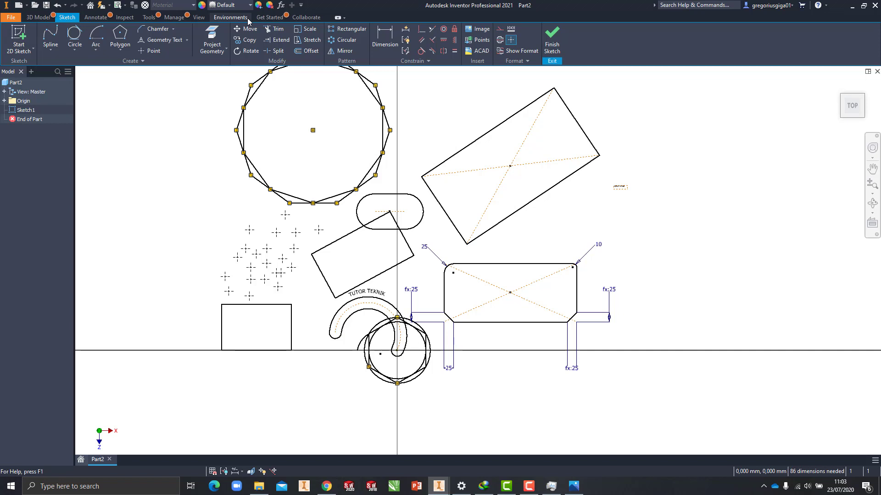
left_click(273, 29)
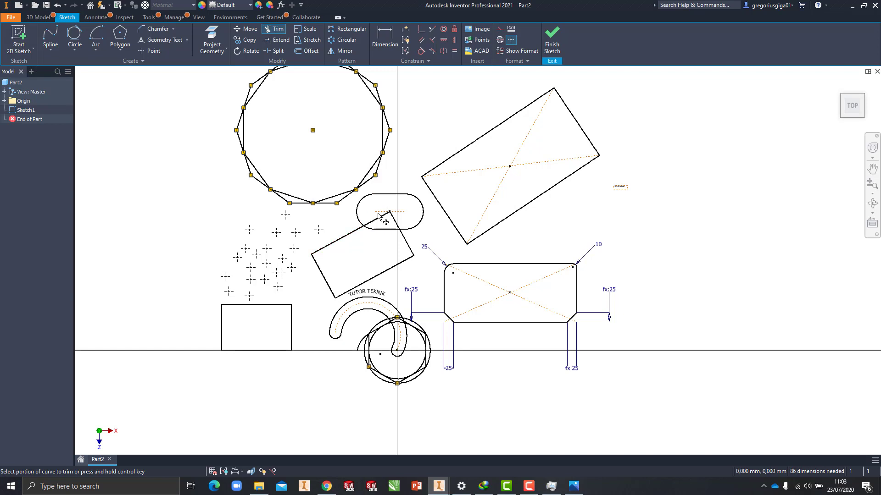
scroll(370, 229, "up", 5)
scroll(384, 233, "up", 3)
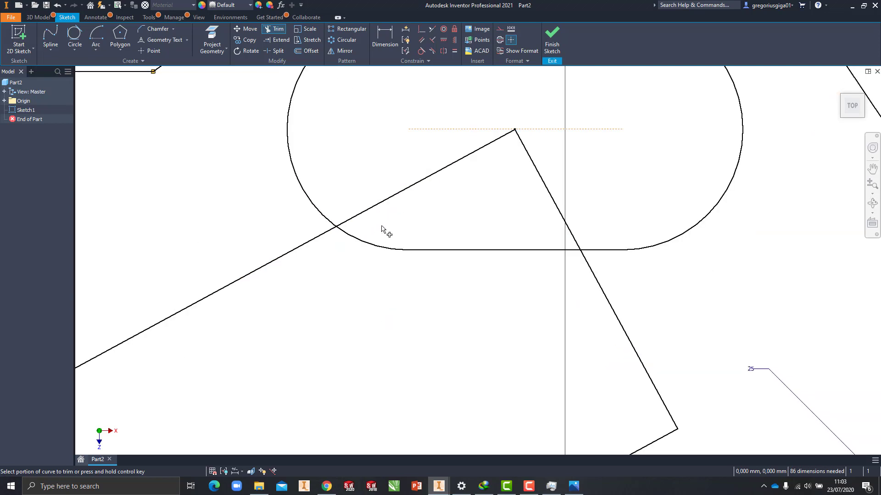
scroll(419, 250, "down", 1)
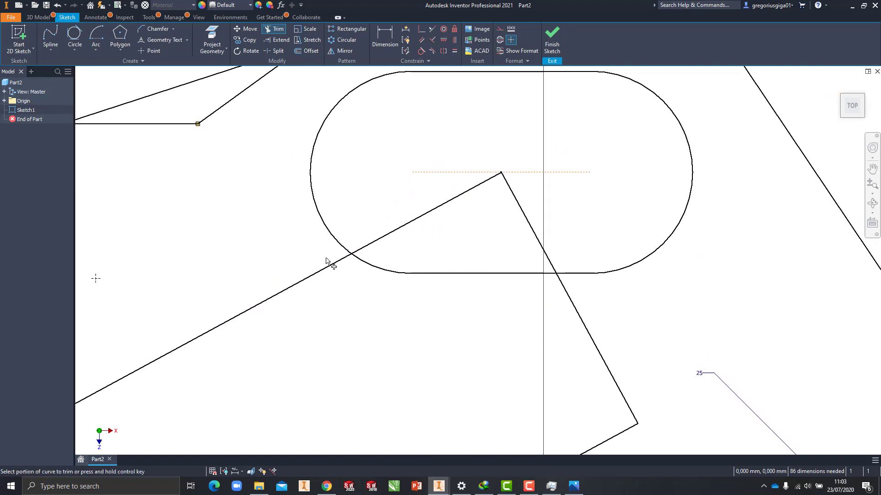
left_click(377, 240)
scroll(348, 258, "up", 6)
key("Escape")
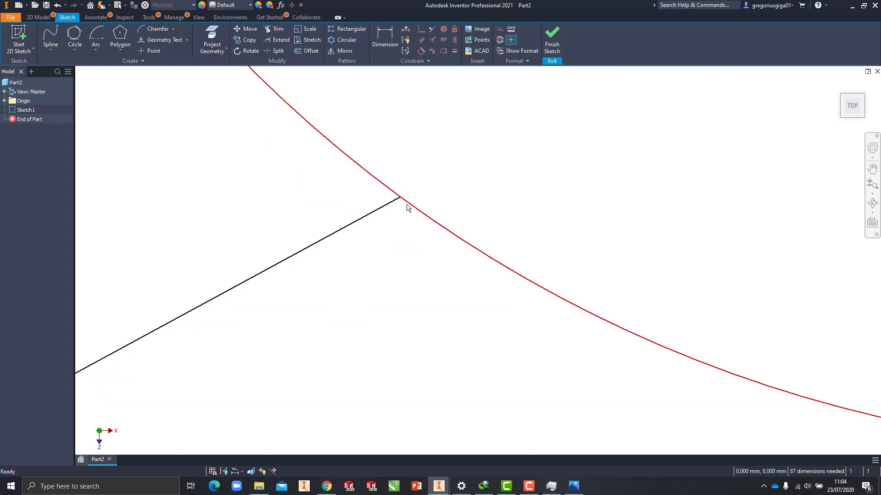
left_click(404, 201)
key("Escape")
scroll(391, 249, "down", 6)
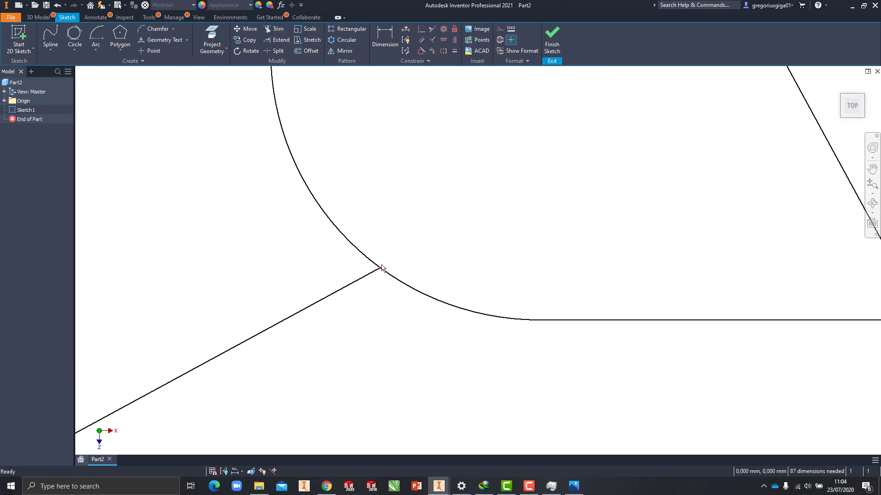
key("ctrl+z")
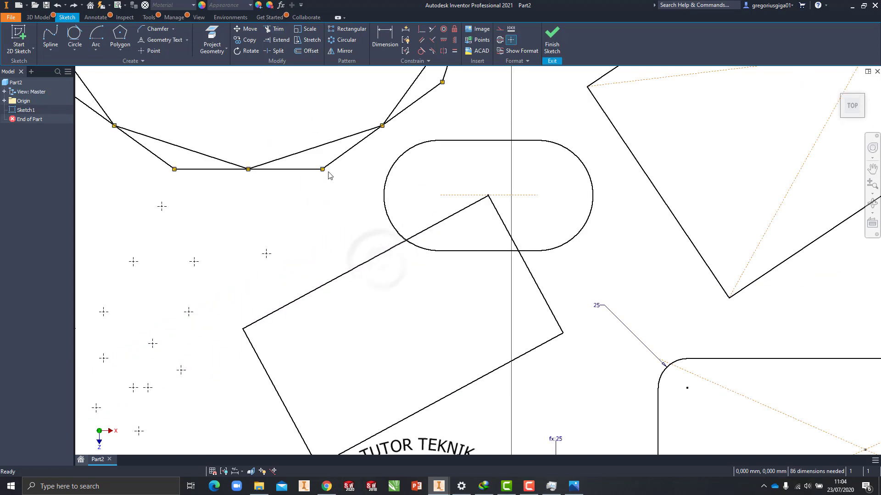
left_click(278, 28)
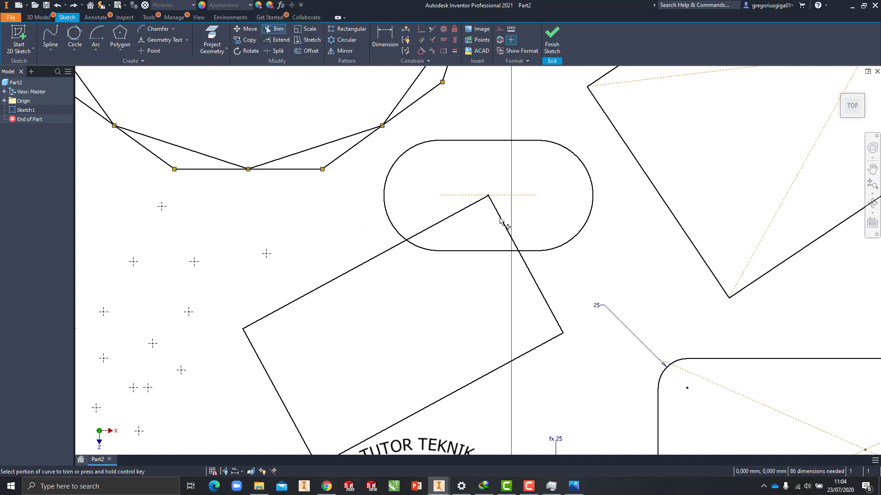
scroll(513, 239, "up", 2)
scroll(500, 247, "up", 3)
scroll(504, 233, "down", 5)
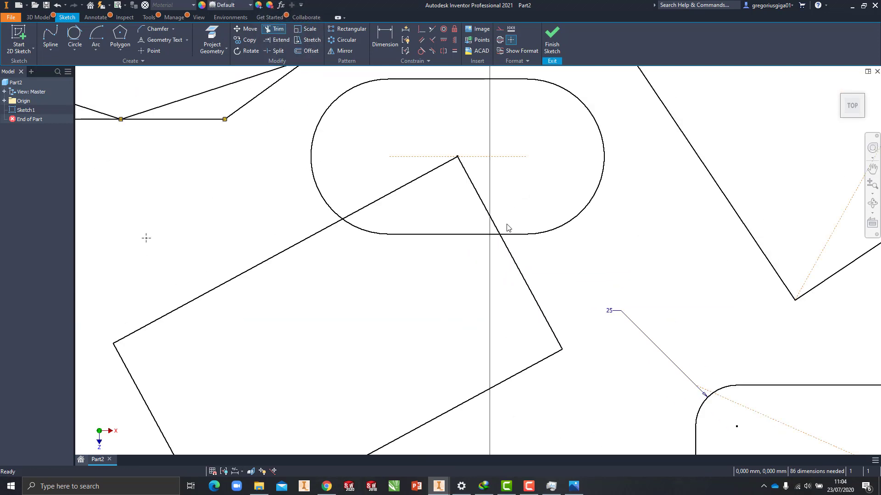
key("Escape")
Step: Delete the small tilted rectangle's short edge that starts at the slot's centre, and restore the deleted edge
left_click(475, 190)
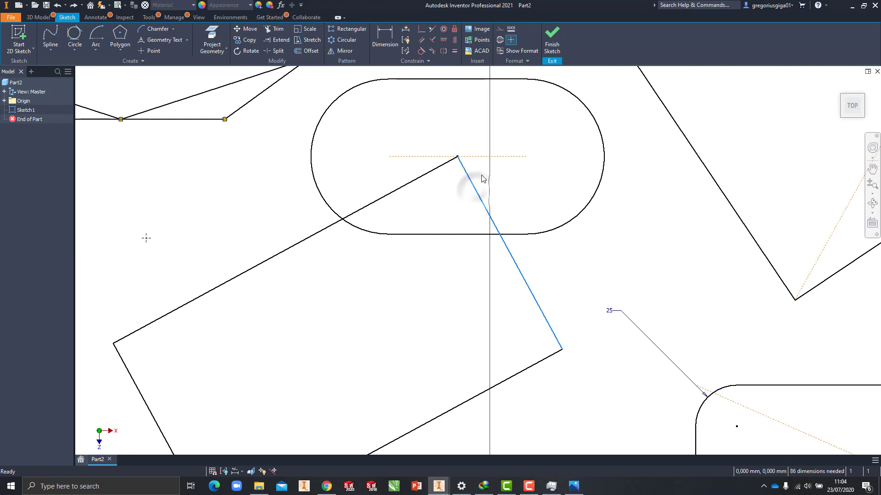
left_click(501, 171)
right_click(470, 183)
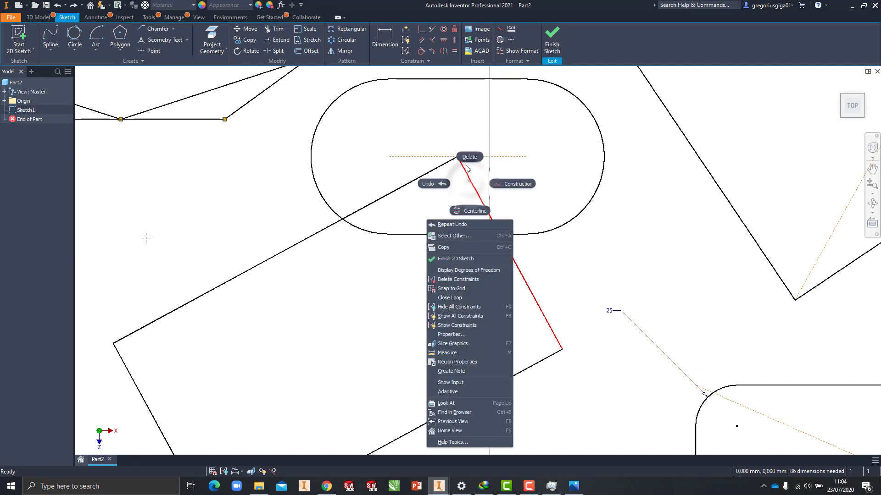
left_click(470, 157)
left_click(458, 157)
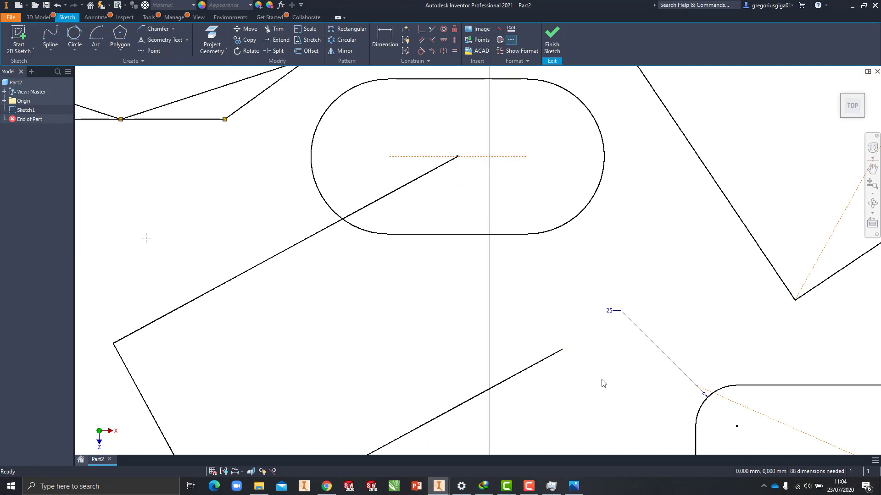
left_click(562, 350)
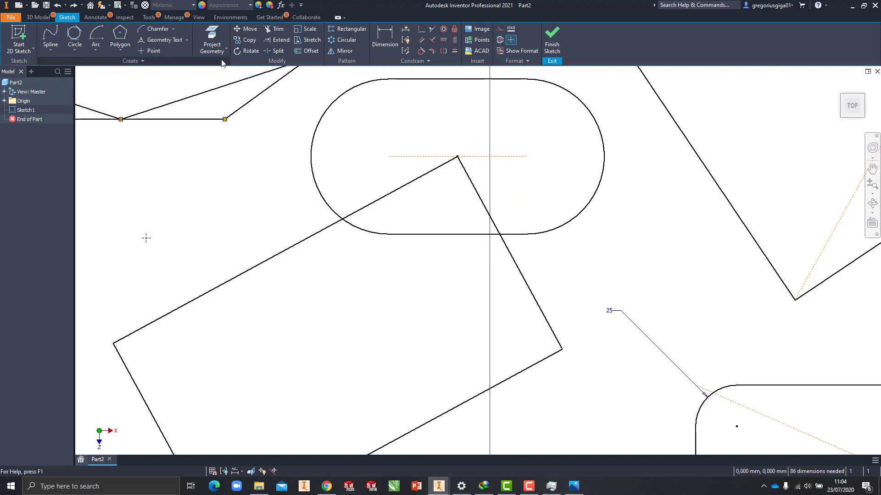
Step: Extend the small tilted rectangle's two edges meeting at the slot's centre up to the slot outline
left_click(278, 40)
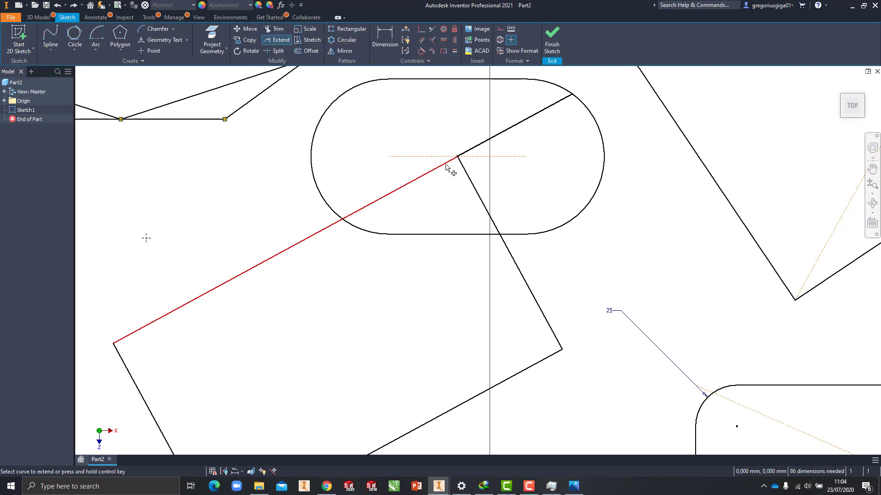
left_click(446, 165)
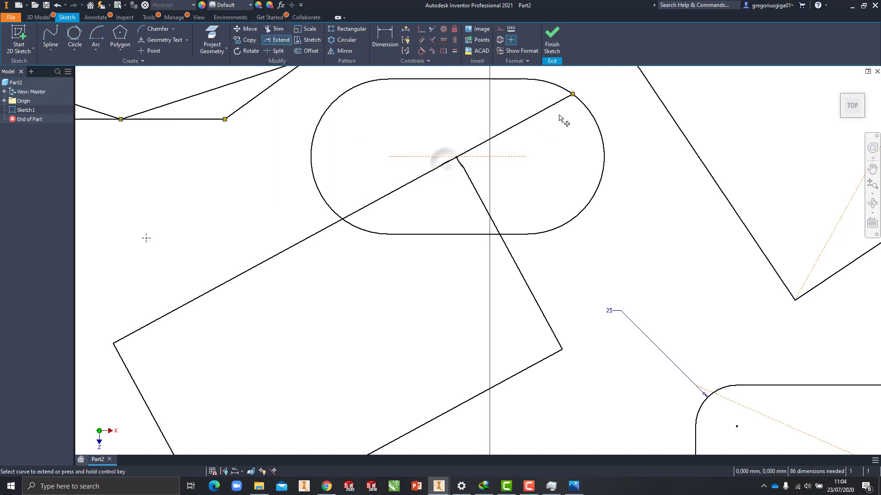
left_click(469, 178)
middle_click_drag(446, 143, 445, 156)
scroll(448, 198, "down", 2)
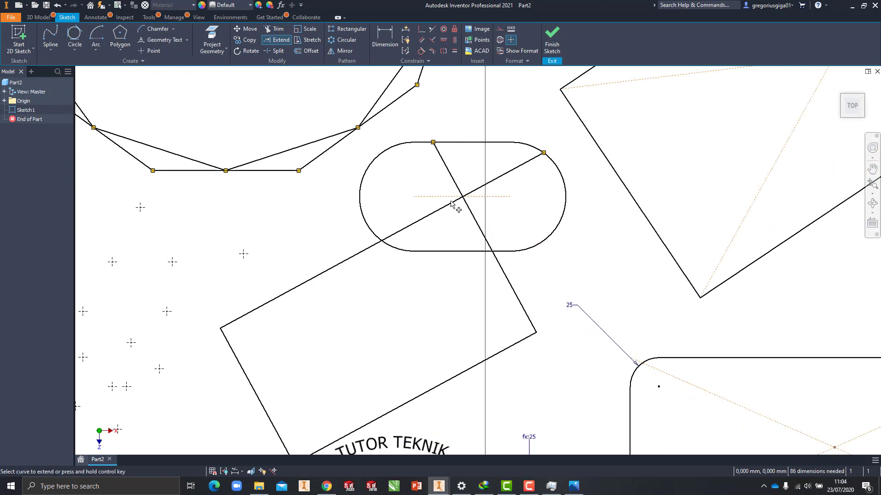
Step: Extend the same two edges beyond the slot, the short one to the large polygon and the long one to the large tilted rectangle
left_click(443, 157)
middle_click_drag(534, 159, 527, 170)
left_click(527, 170)
middle_click_drag(496, 135, 496, 164)
left_click(516, 209)
left_click(477, 146)
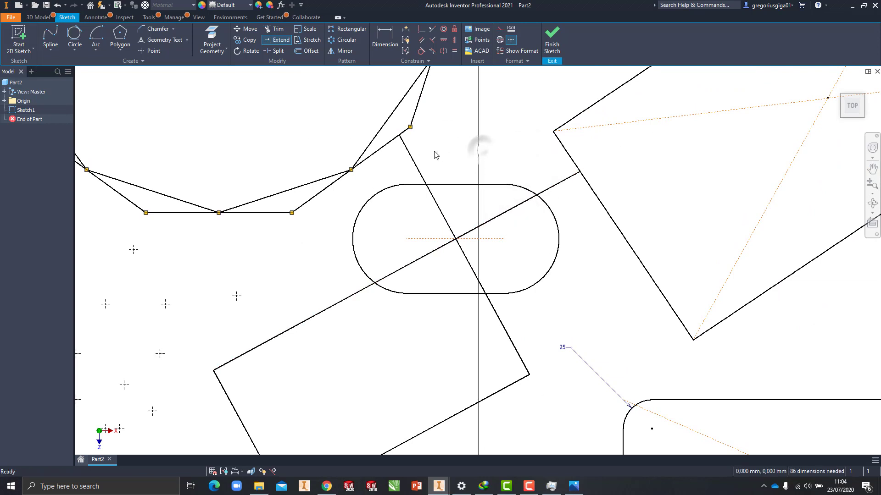
key("Escape")
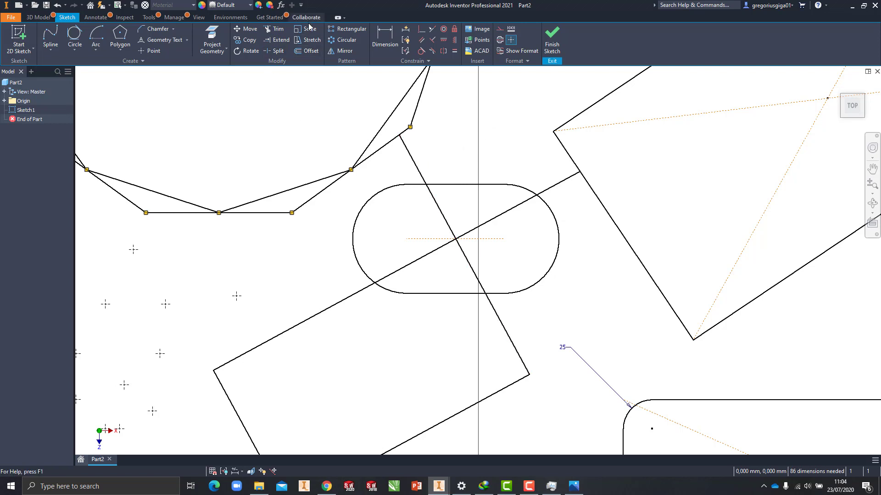
Step: Offset the slot outline outward by 10 mm
left_click(306, 51)
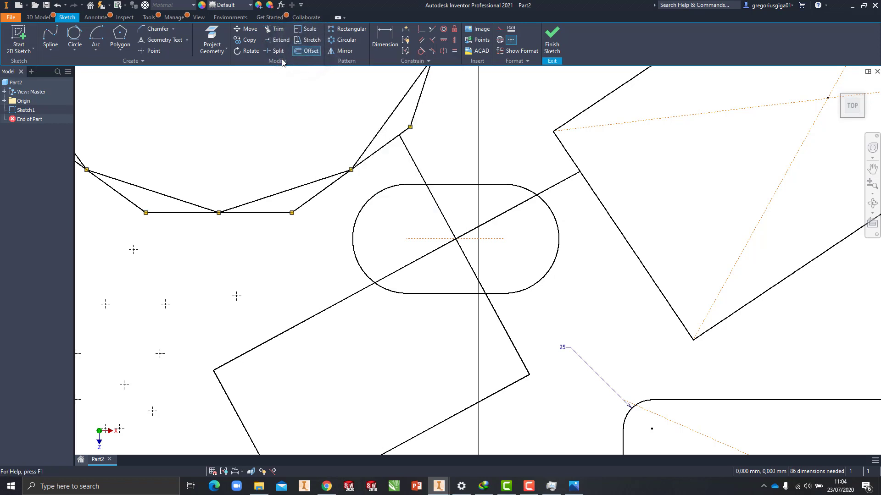
left_click(475, 184)
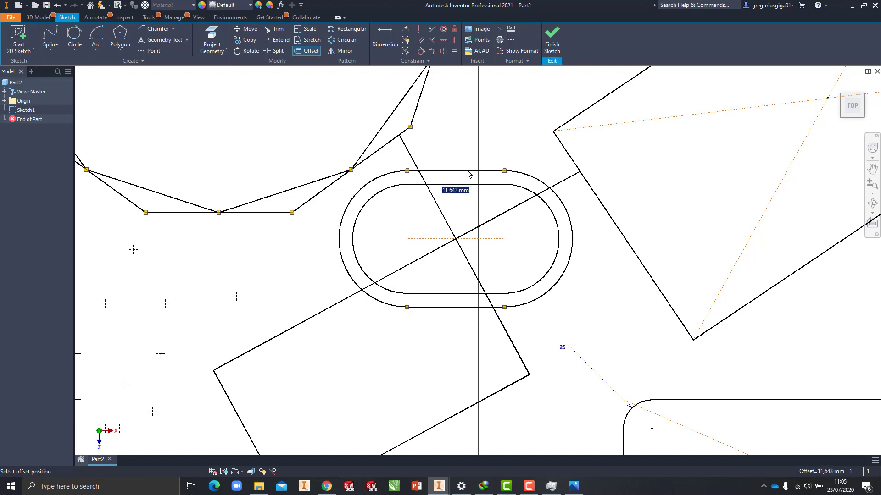
type("10")
key("Return")
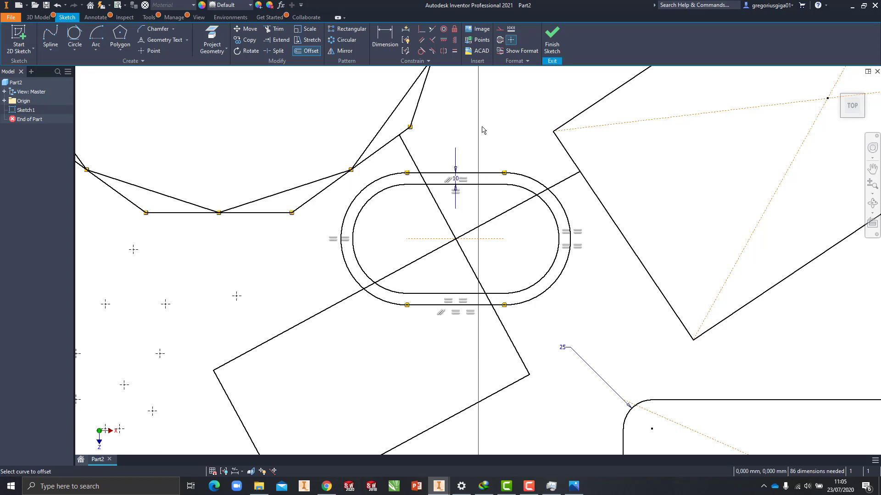
key("Escape")
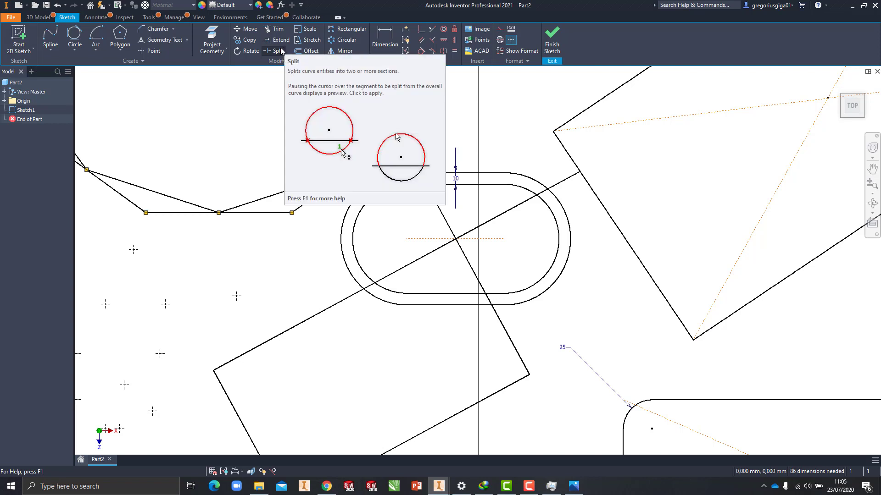
Step: Split the outer slot's right end arc where the small rectangle's extended long edge crosses it
scroll(475, 90, "up", 1)
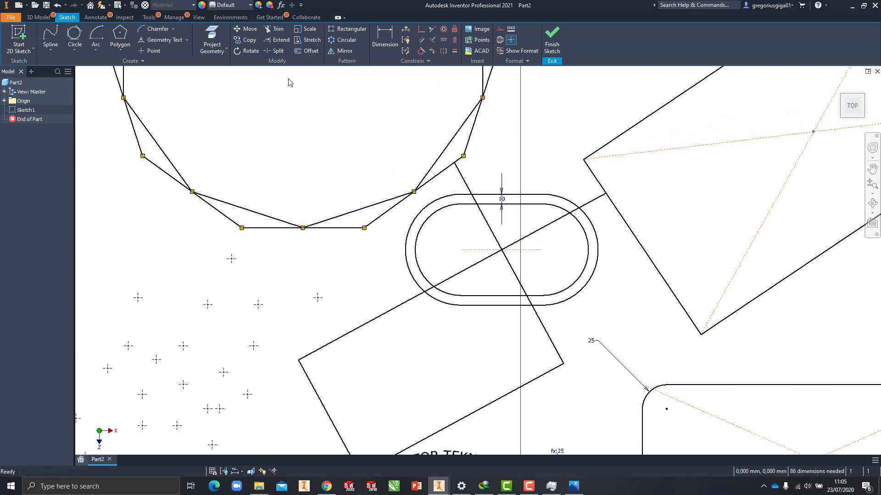
right_click(274, 48)
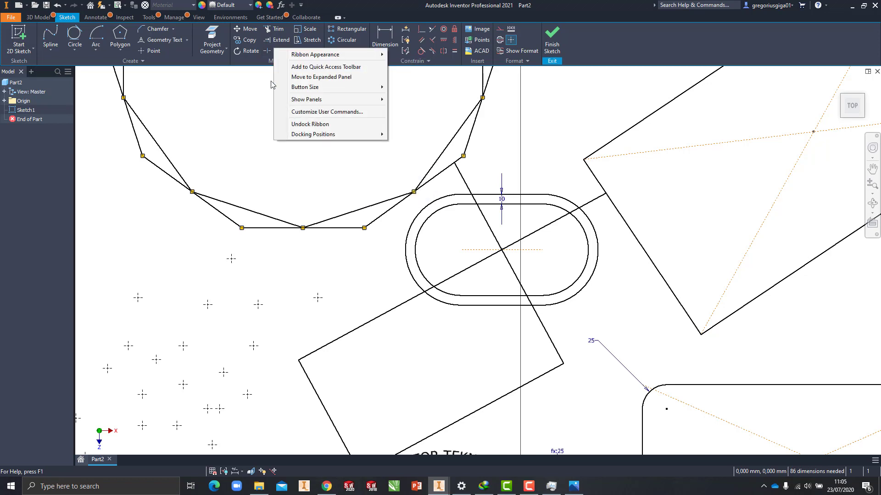
left_click(261, 94)
scroll(551, 220, "up", 3)
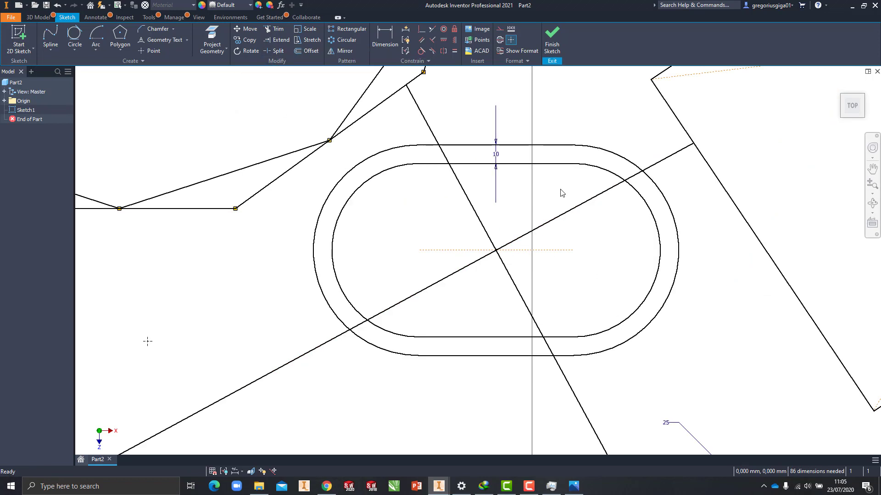
scroll(538, 244, "down", 7)
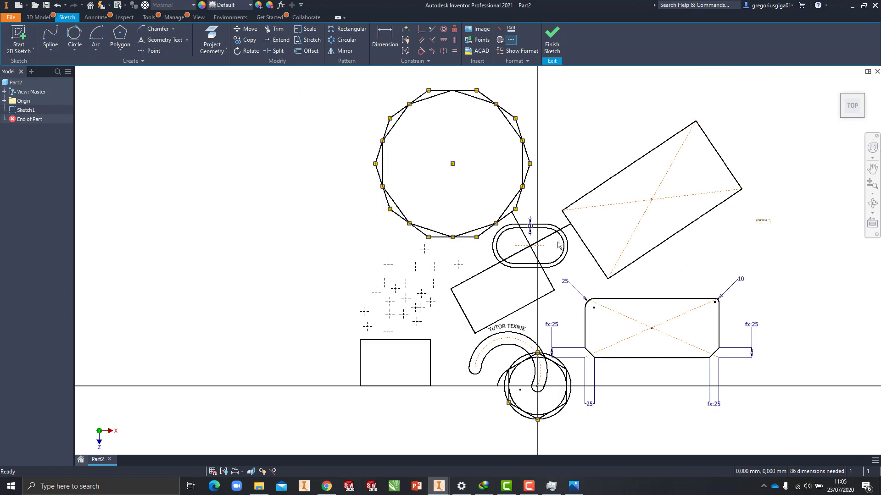
scroll(569, 234, "up", 8)
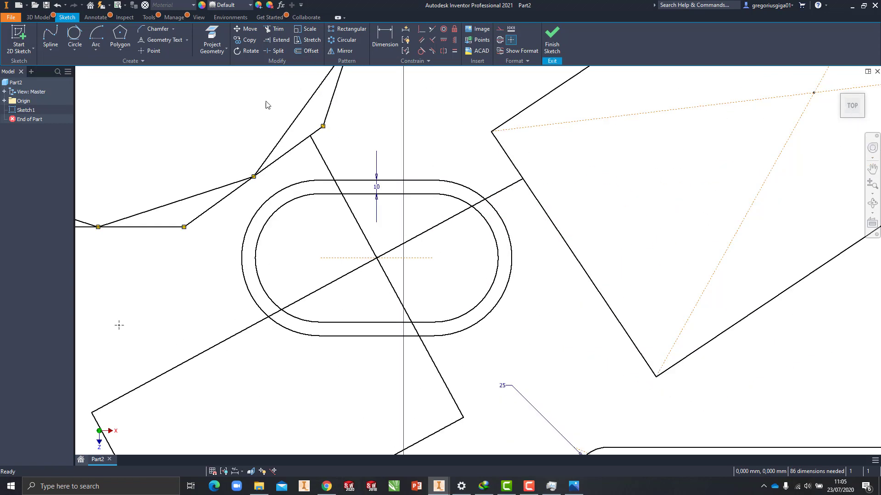
left_click(479, 200)
scroll(479, 201, "down", 2)
scroll(502, 130, "up", 3)
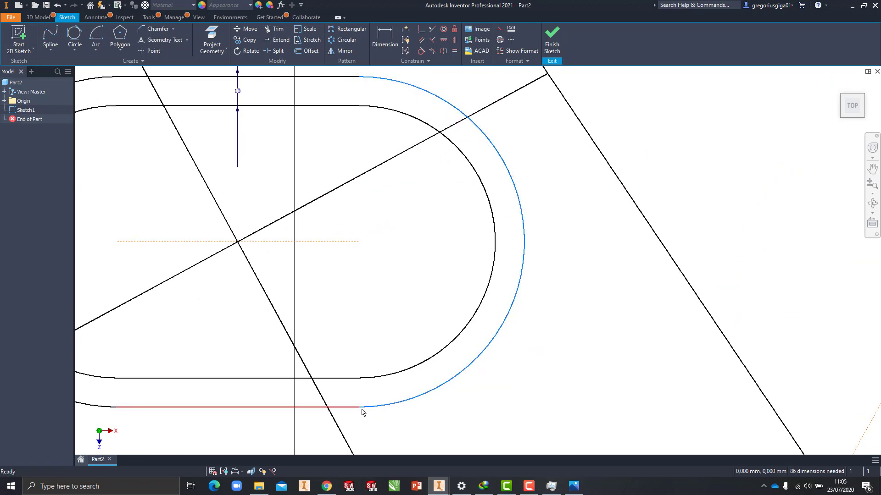
left_click(277, 51)
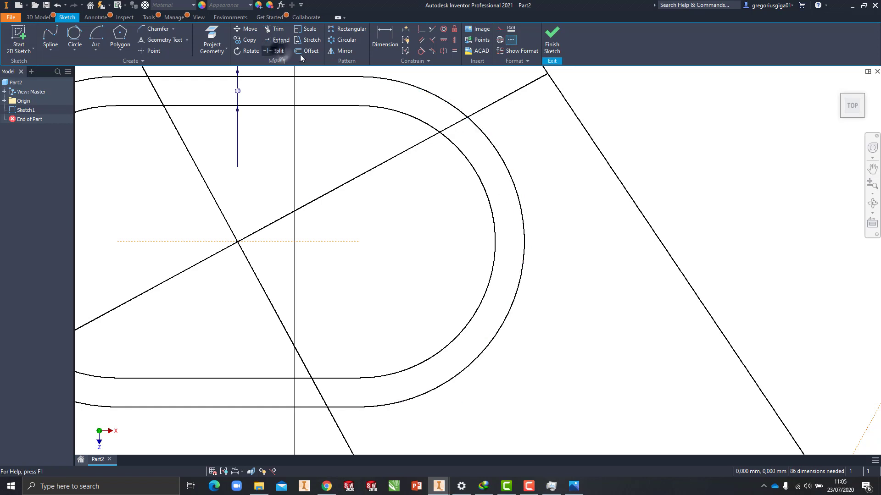
left_click(418, 89)
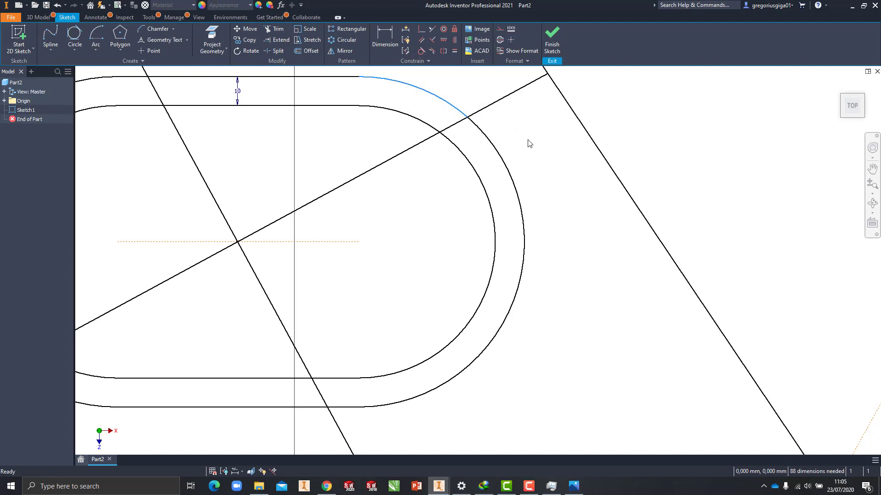
Step: Examine the two pieces of the split outer arc by selecting them individually
scroll(435, 95, "up", 6)
middle_click_drag(446, 110, 462, 154)
left_click(591, 248)
scroll(660, 280, "down", 9)
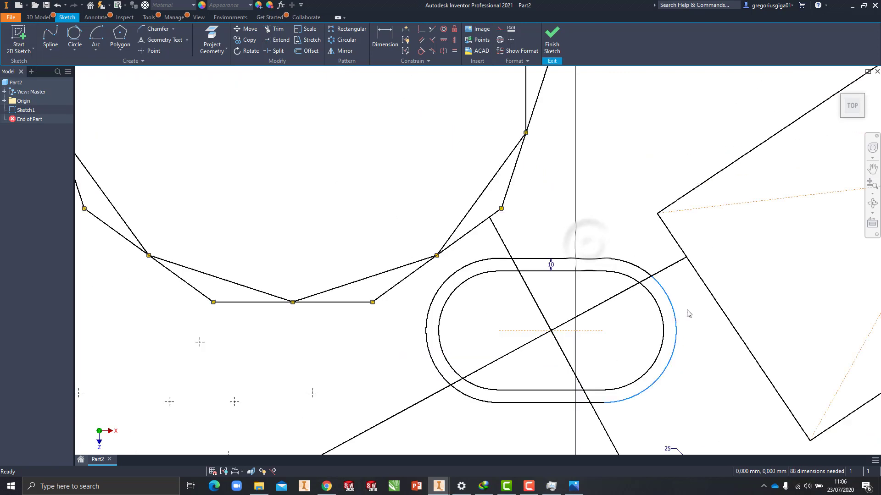
middle_click_drag(681, 341, 627, 273)
scroll(627, 281, "up", 3)
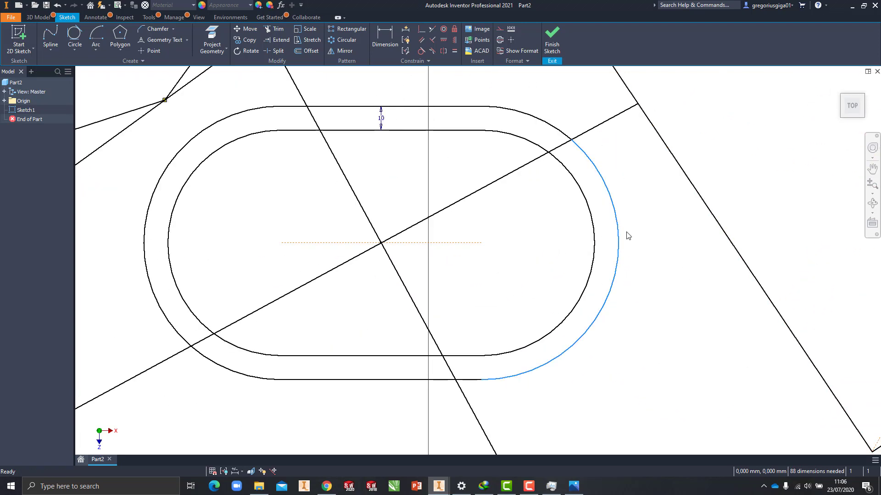
left_click(271, 51)
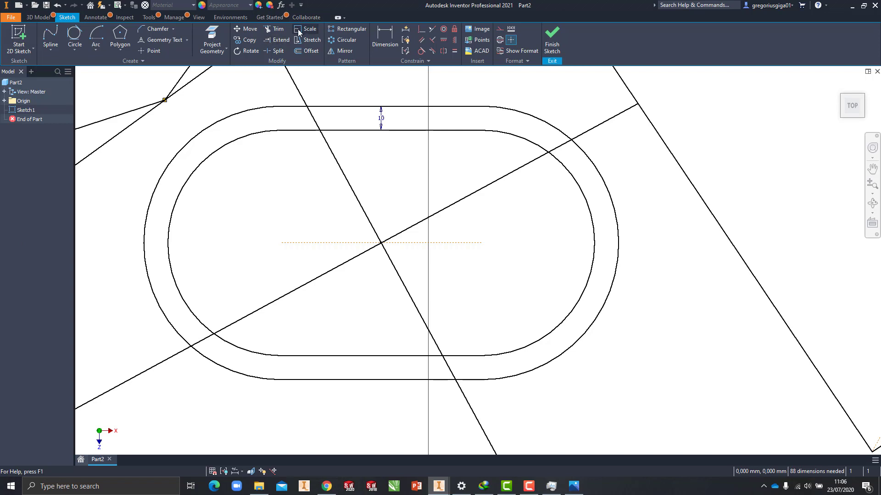
Step: Scale up the upright rectangle standing on the horizontal axis, using its lower-left corner as the base point
scroll(561, 209, "up", 10)
middle_click_drag(604, 198, 569, 216)
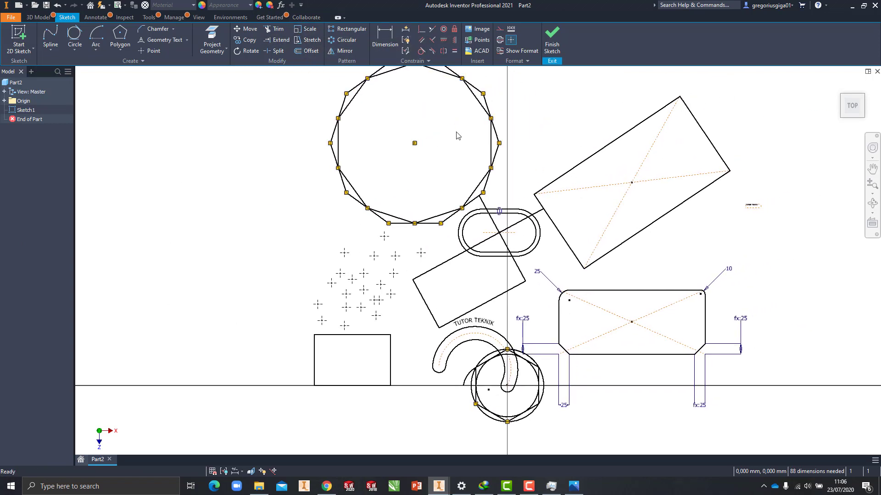
left_click(302, 30)
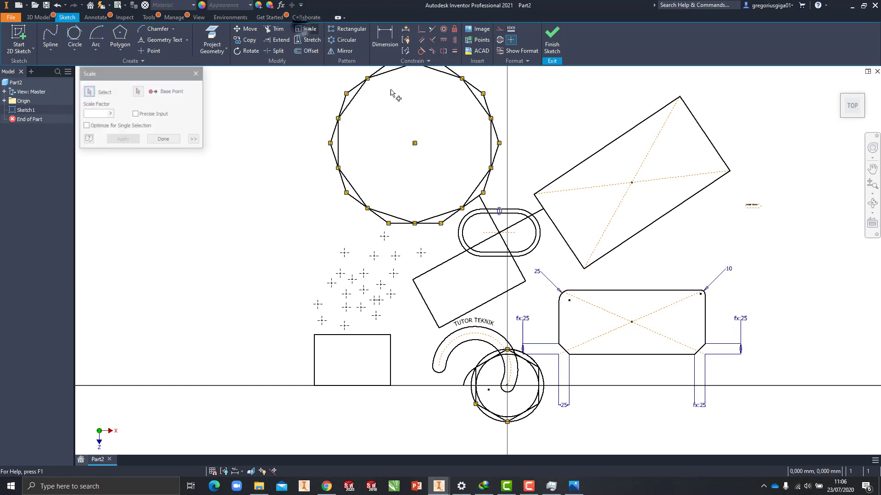
left_click_drag(391, 371, 309, 396)
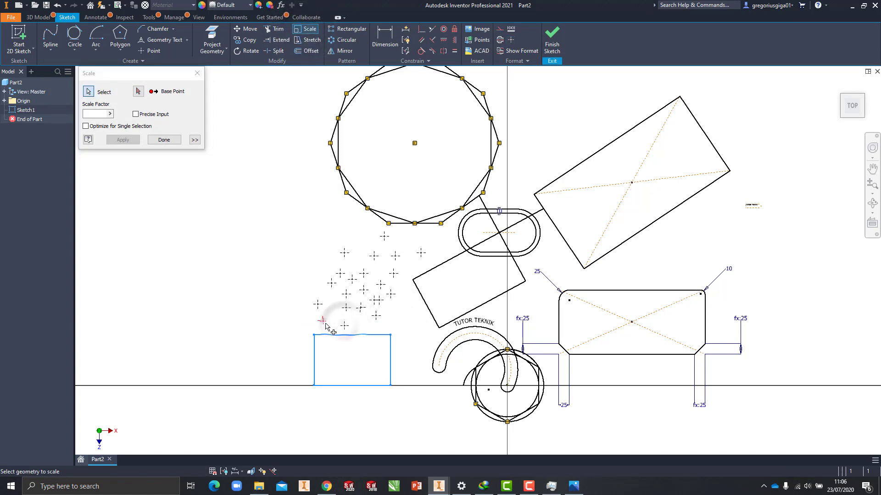
left_click(139, 91)
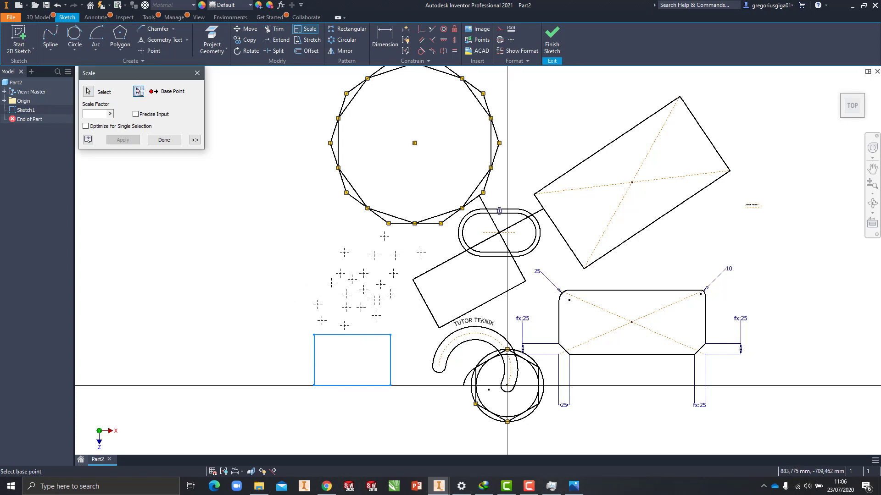
left_click(313, 385)
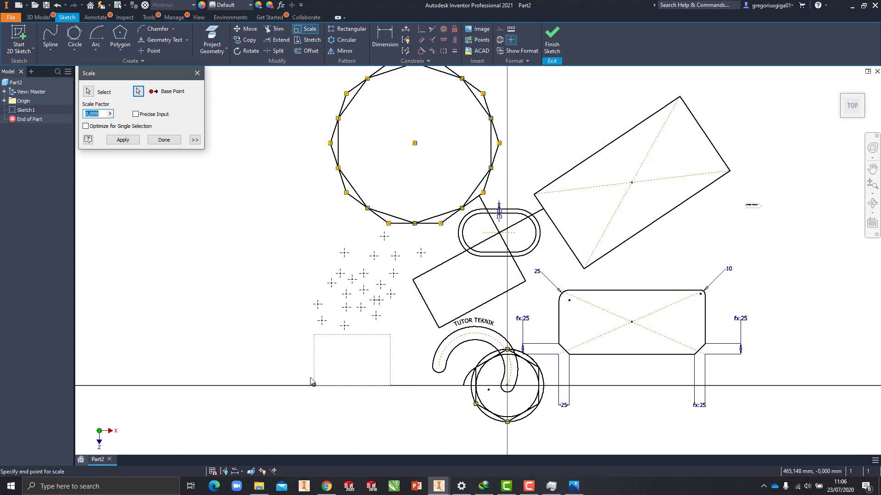
scroll(315, 382, "up", 5)
scroll(334, 390, "down", 5)
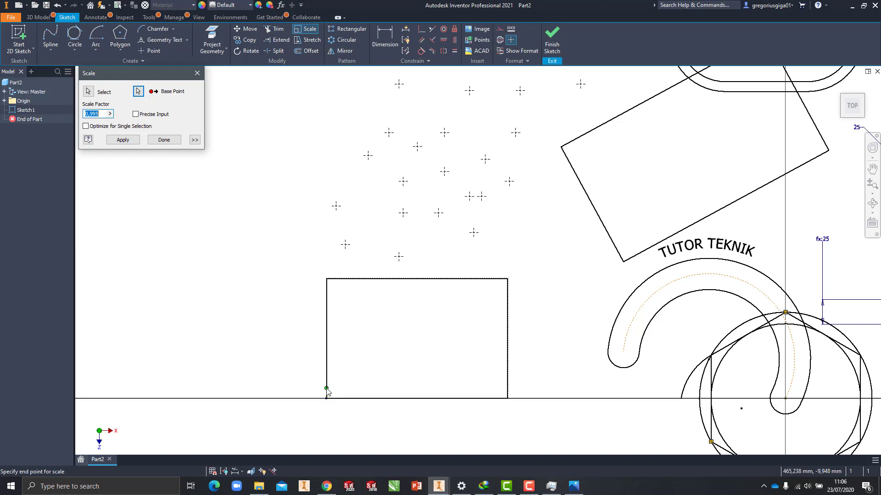
left_click(327, 390)
key("Escape")
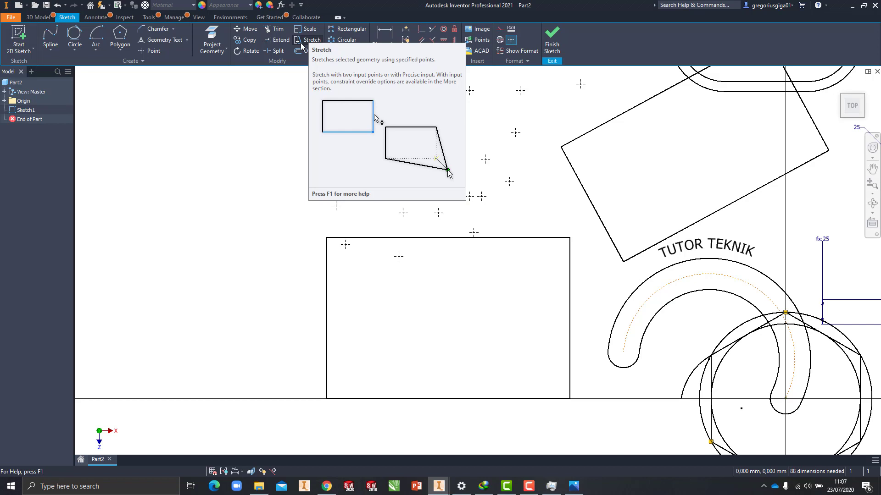
Step: Stretch the enlarged upright rectangle's upper-right corner slightly up and outward, selecting its top and right edges and using that corner as the base point
left_click(301, 45)
right_click(314, 42)
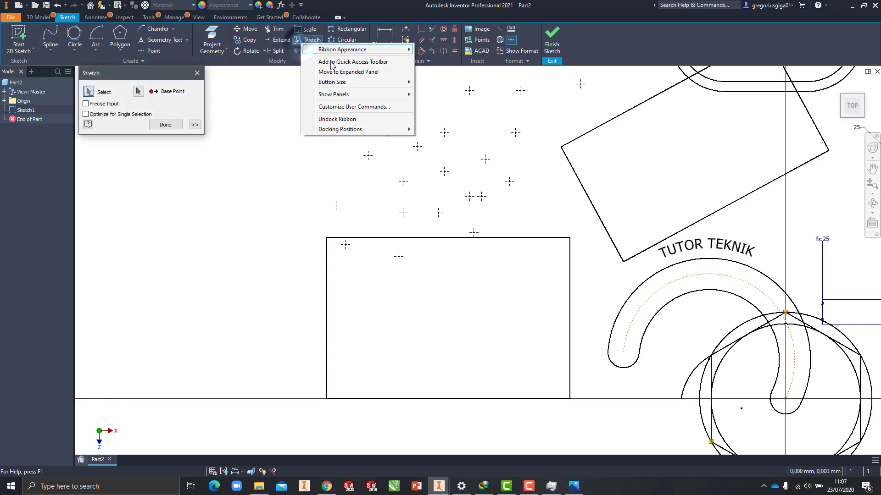
left_click(558, 236)
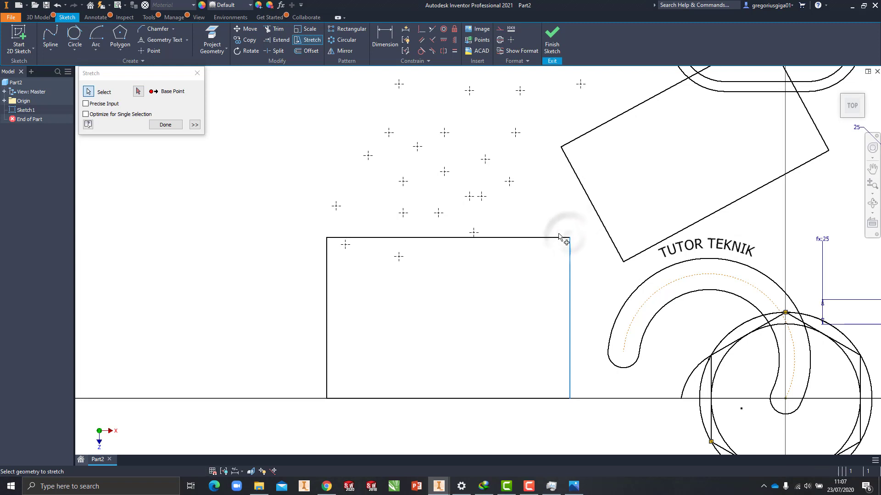
left_click(556, 236)
left_click(139, 91)
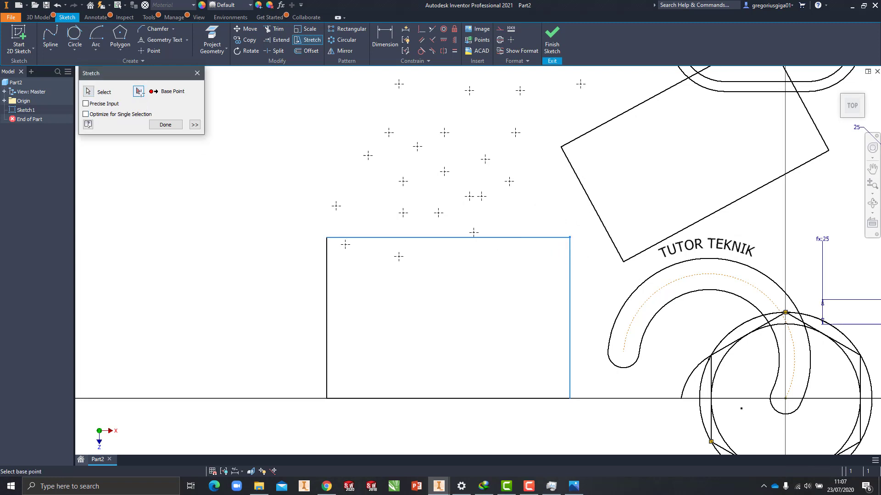
left_click(569, 234)
key("Return")
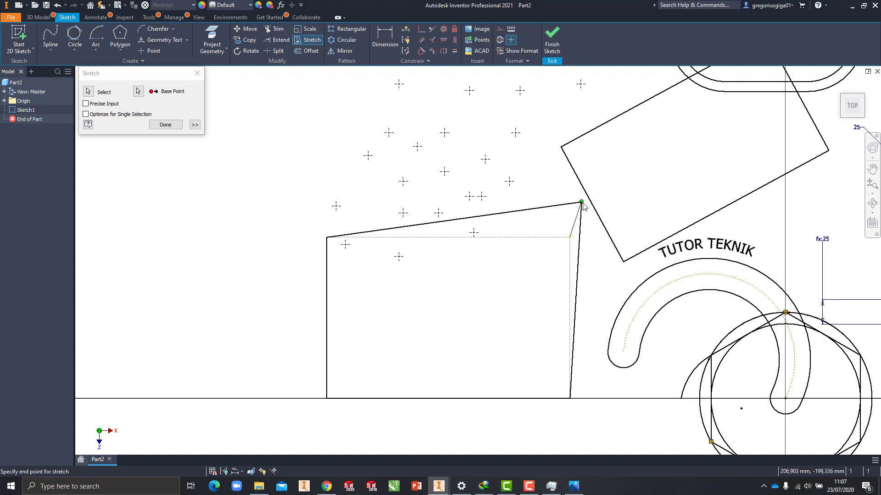
left_click(589, 218)
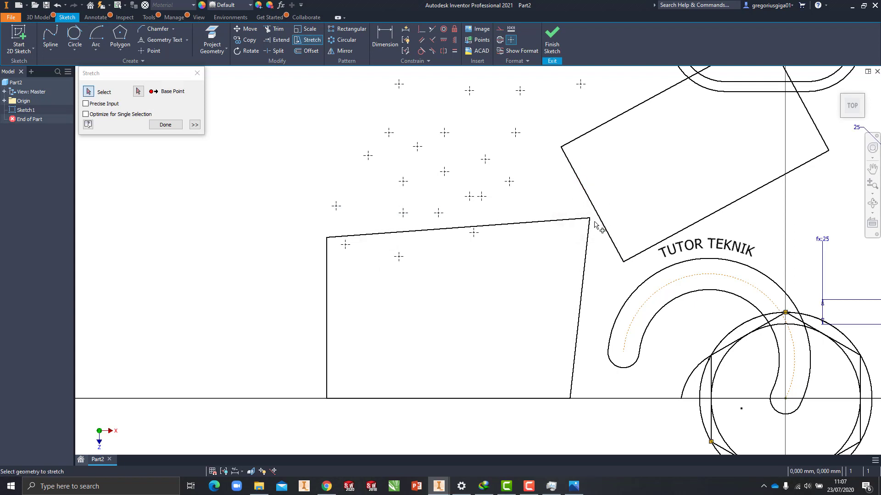
scroll(595, 225, "down", 5)
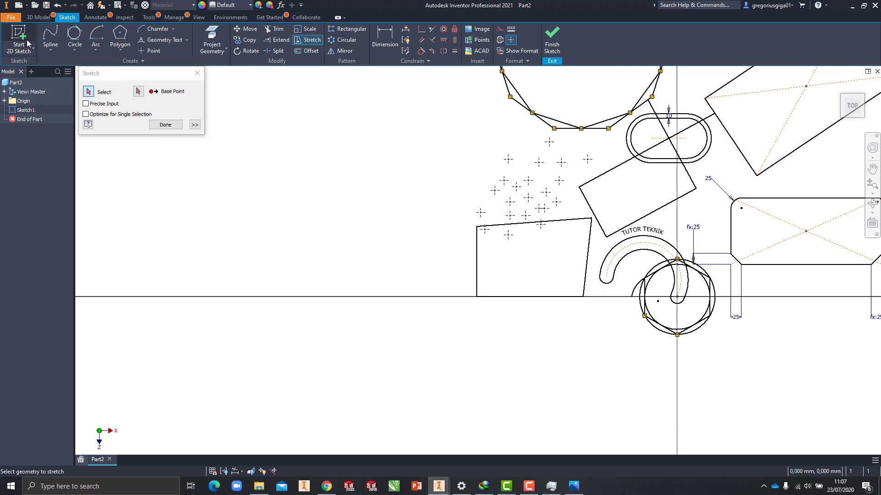
scroll(592, 204, "up", 4)
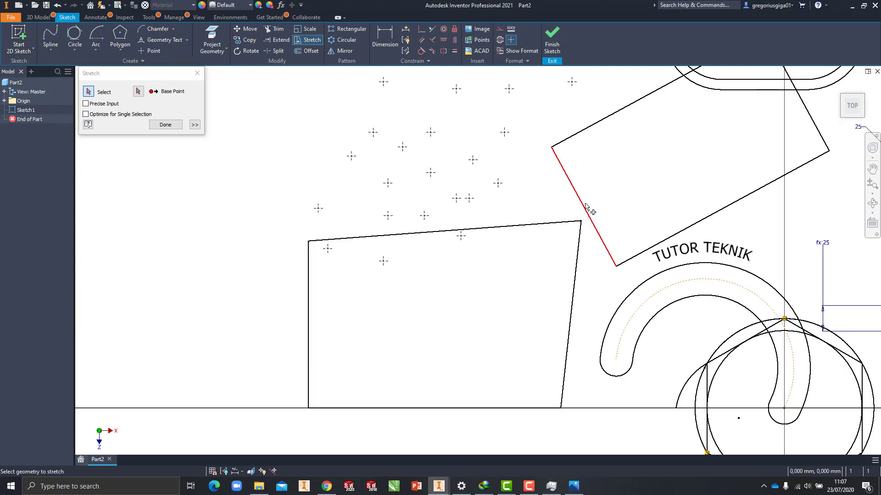
key("Escape")
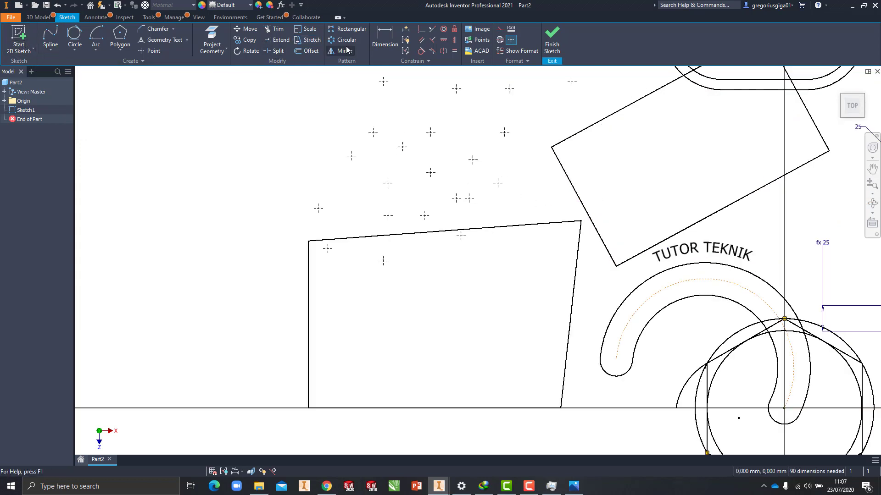